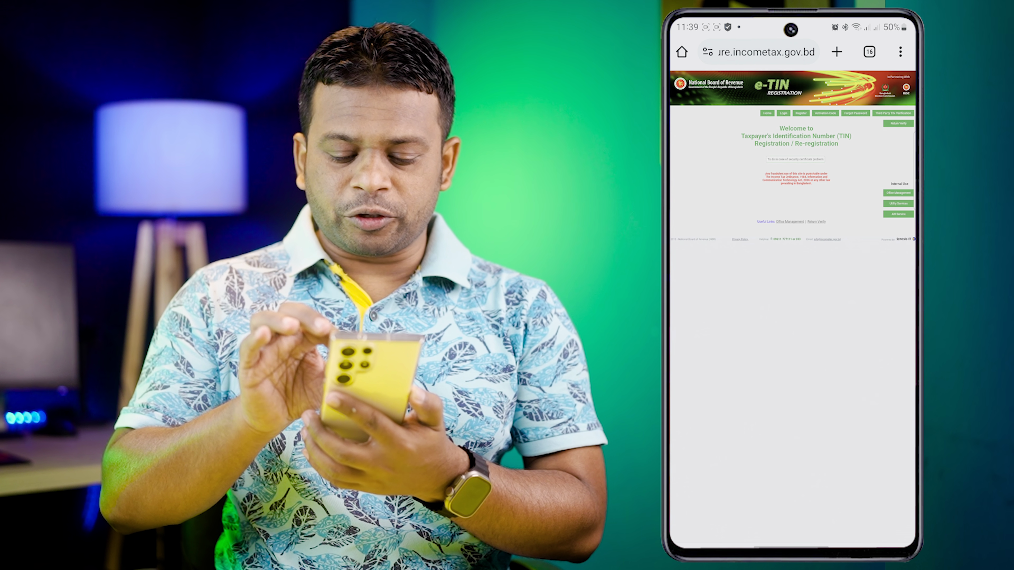
{"action": "scroll", "coordinate": [792, 200], "scroll_direction": "up", "scroll_amount": 5}
{"action": "scroll", "coordinate": [792, 280], "scroll_direction": "up", "scroll_amount": 5}
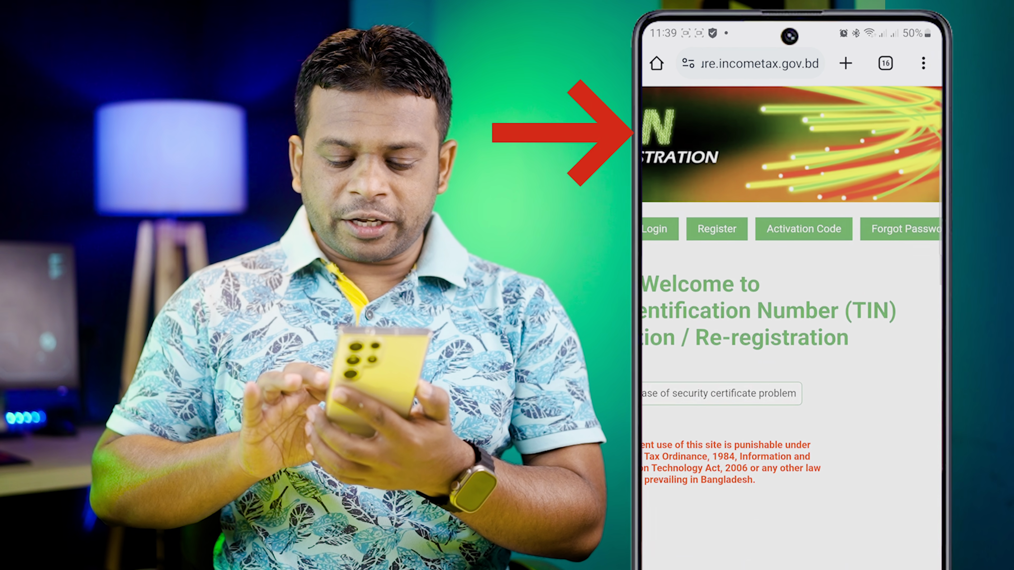
{"action": "scroll", "coordinate": [792, 299], "scroll_direction": "right", "scroll_amount": 4}
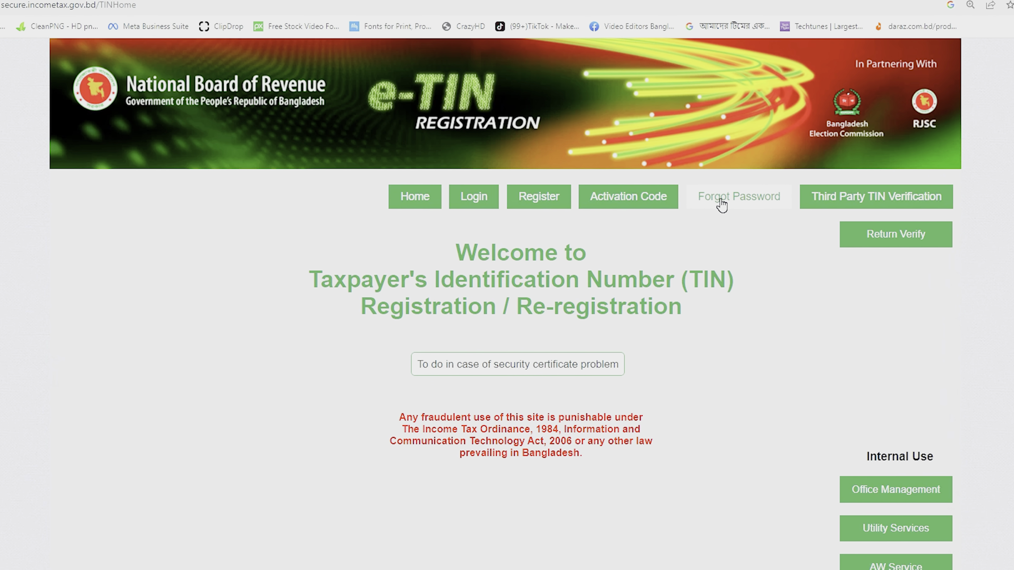
- Request user-name recovery via Forgot My User Name, submitting the registered mobile number and captcha
{"action": "left_click", "coordinate": [722, 204]}
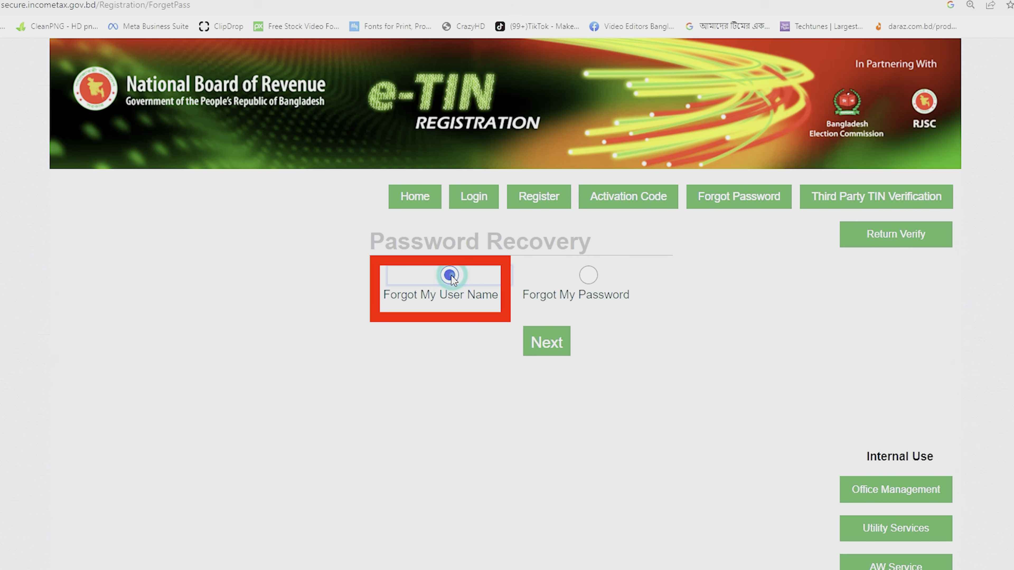
{"action": "left_click", "coordinate": [544, 348]}
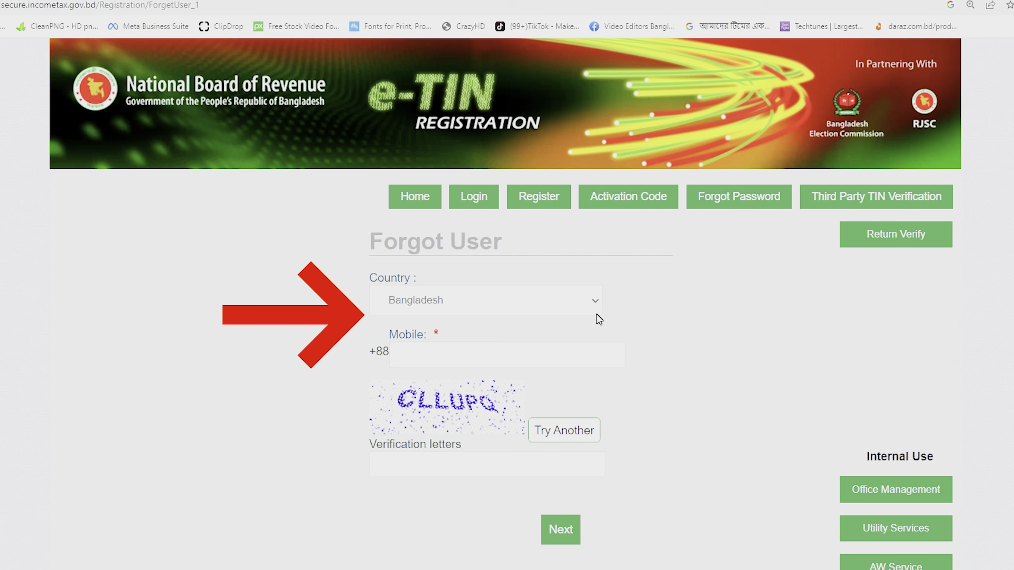
{"action": "left_click", "coordinate": [457, 360]}
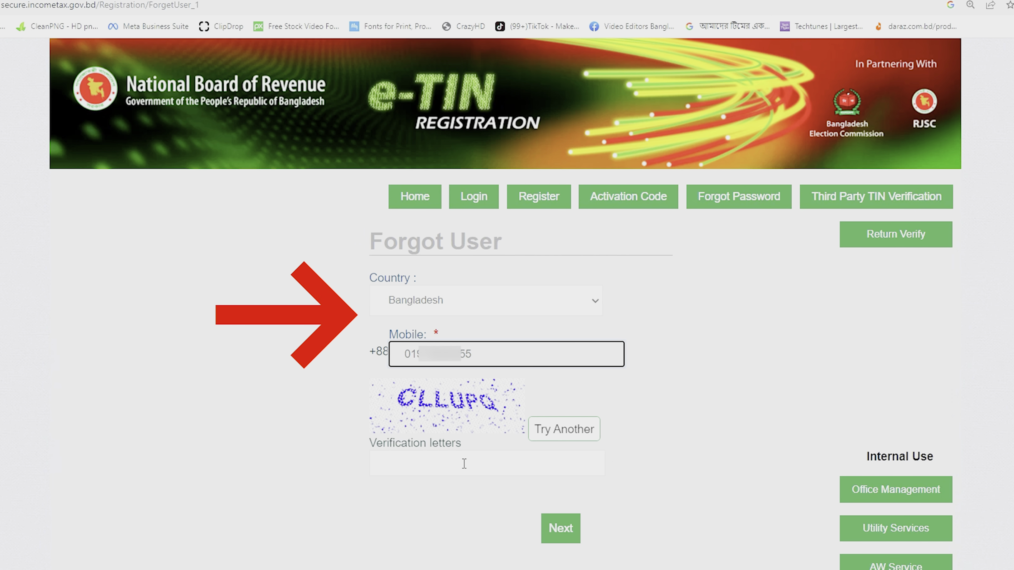
{"action": "left_click", "coordinate": [463, 463]}
{"action": "type", "text": "CLLUPQ"}
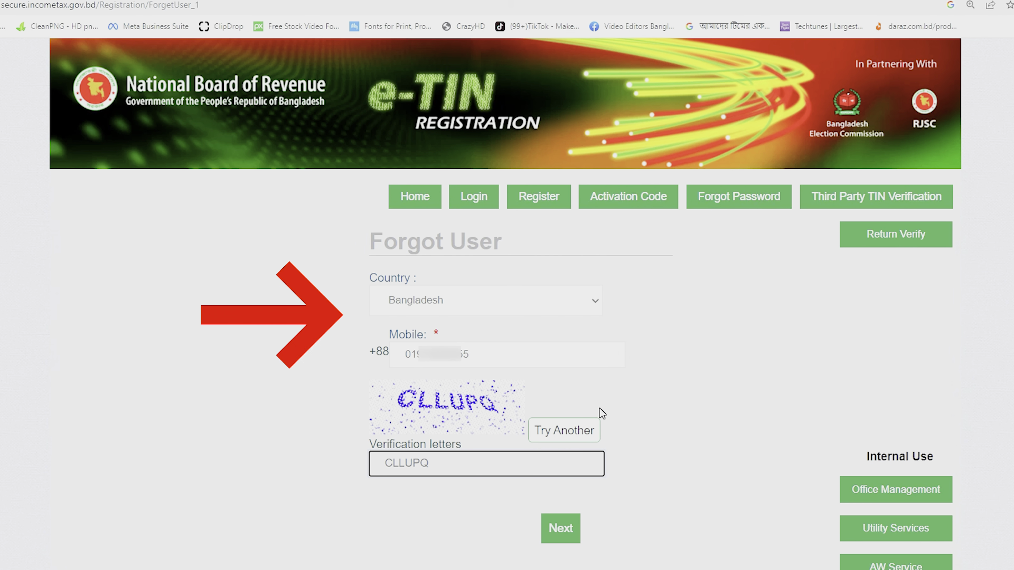
{"action": "left_click", "coordinate": [560, 528]}
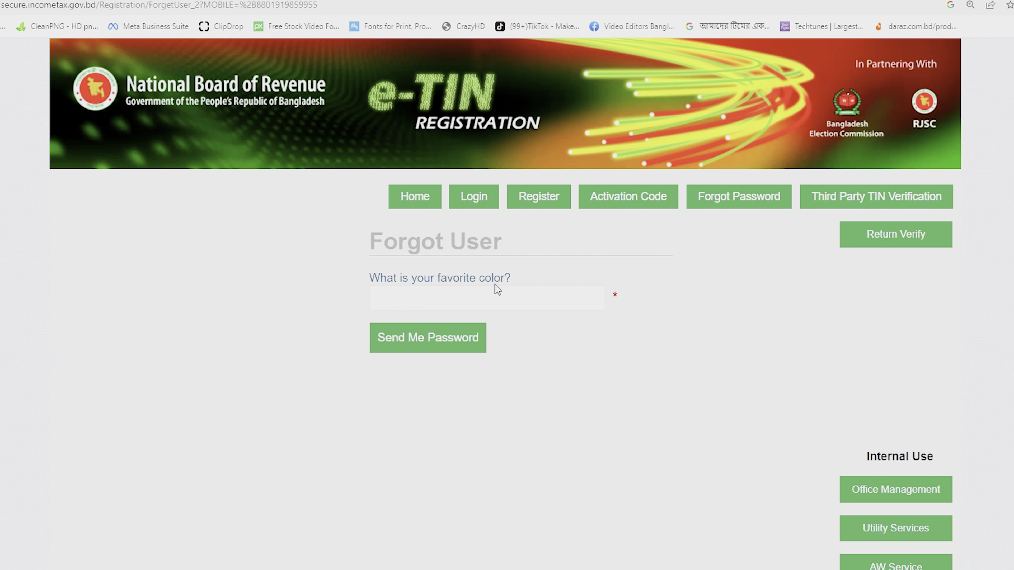
- Answer the favourite-colour question, then submit the received verification code and mobile number
{"action": "left_click", "coordinate": [465, 297]}
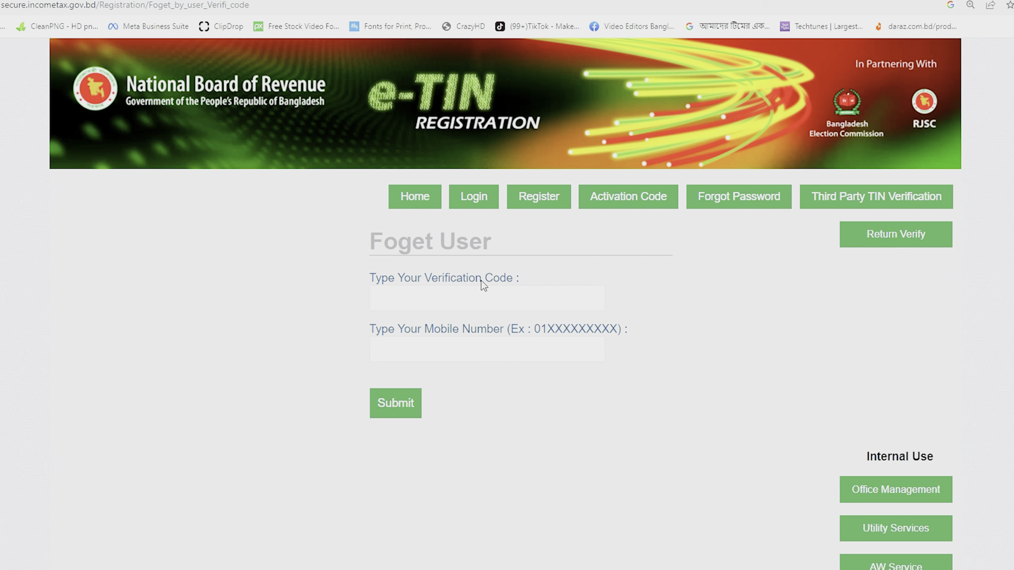
{"action": "left_click", "coordinate": [484, 295]}
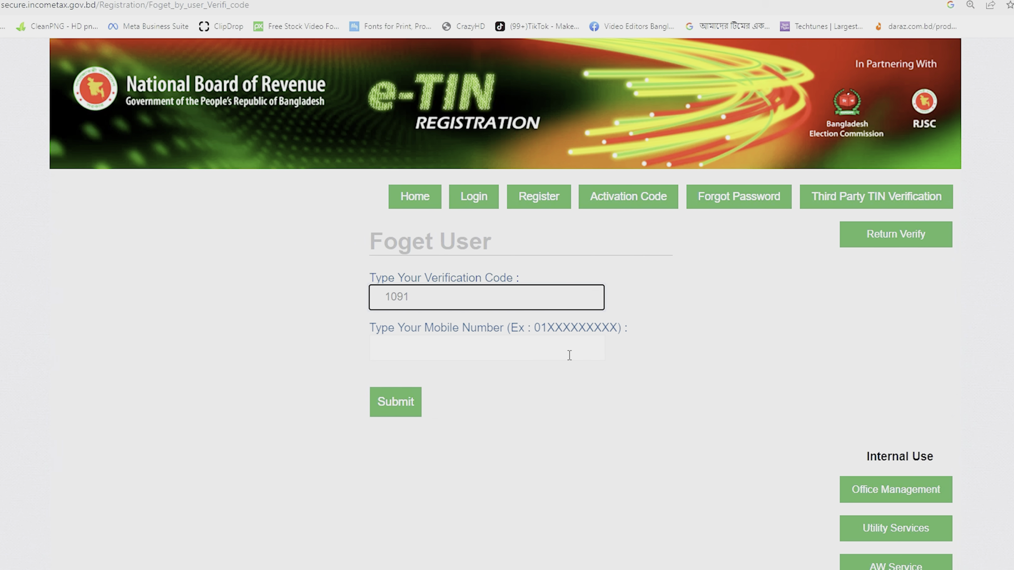
{"action": "left_click", "coordinate": [436, 348]}
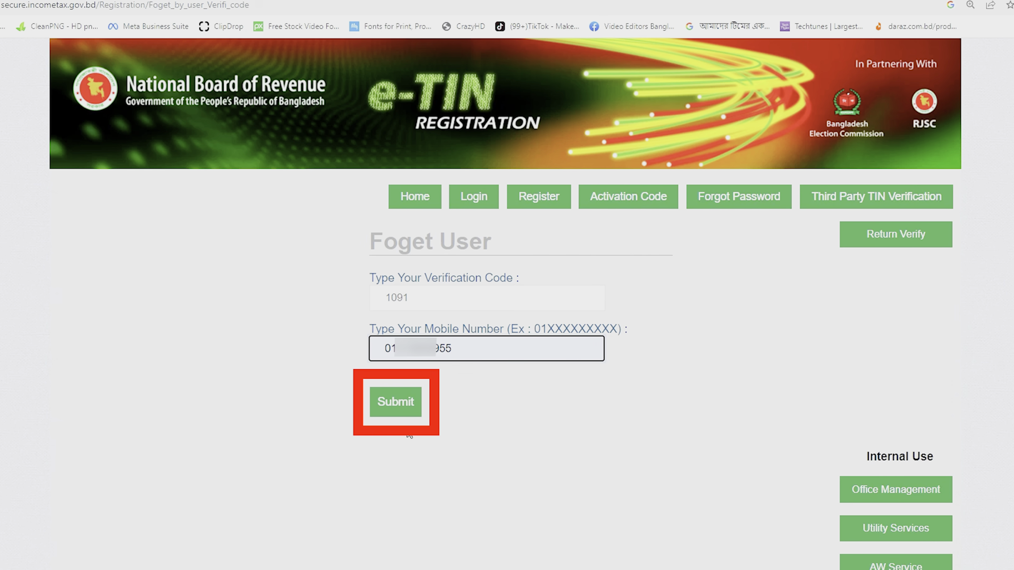
{"action": "left_click", "coordinate": [398, 402]}
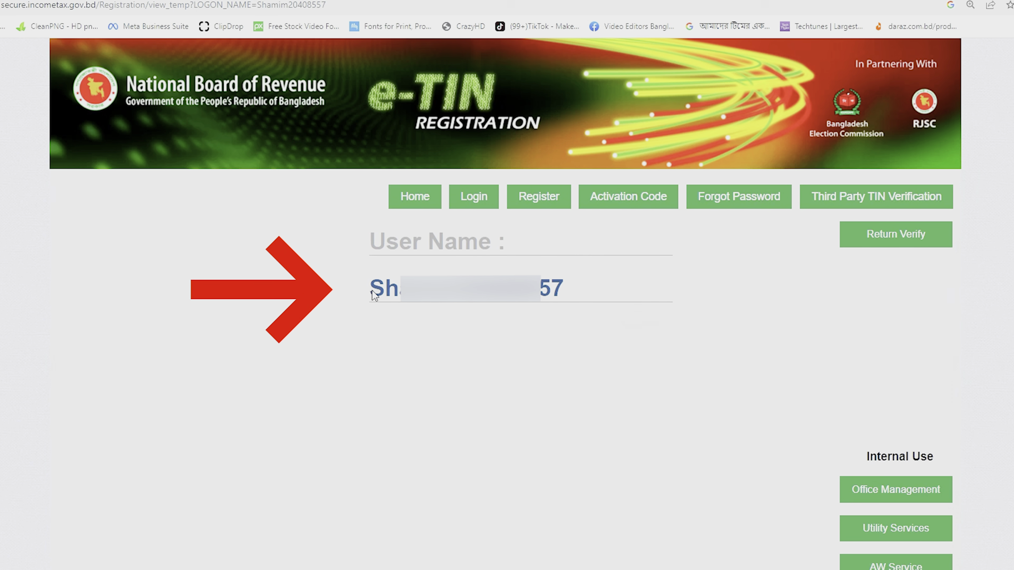
- Copy the retrieved user name and go to the Forgot Password recovery page
{"action": "left_click_drag", "start_coordinate": [372, 289], "coordinate": [569, 293]}
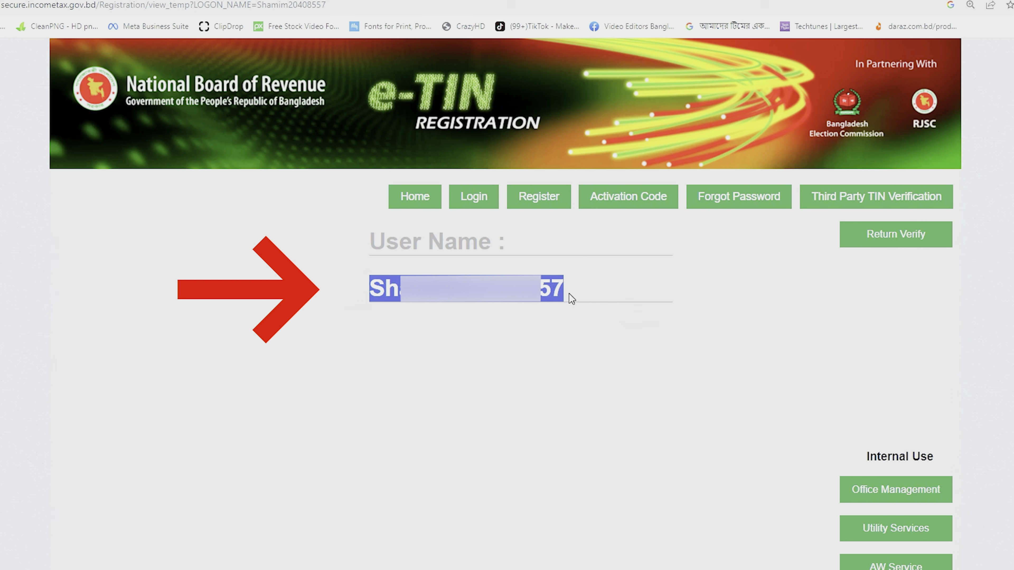
{"action": "right_click", "coordinate": [528, 293]}
{"action": "left_click", "coordinate": [542, 304]}
{"action": "left_click", "coordinate": [720, 207]}
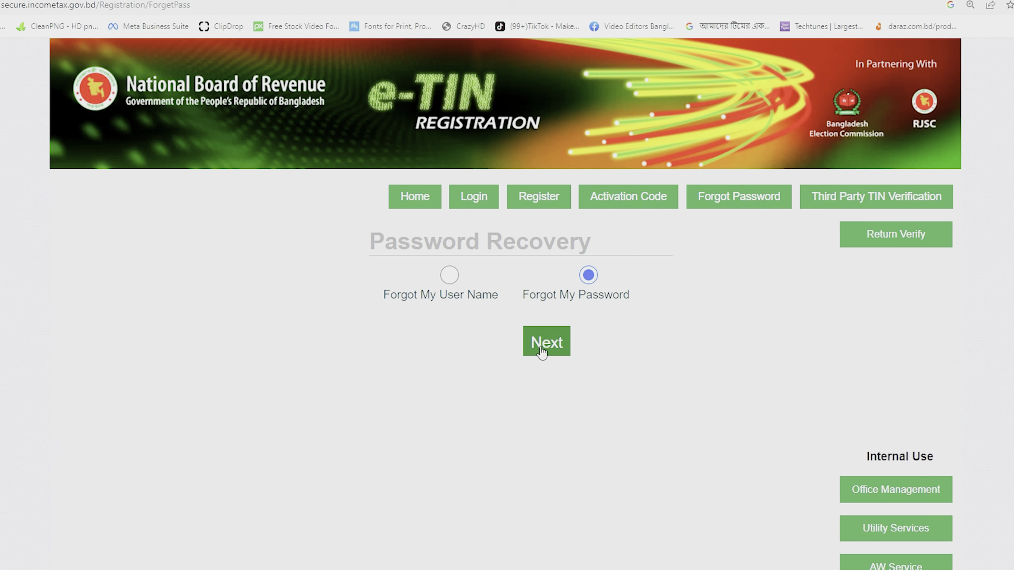
- Choose Forgot My Password and submit the pasted user ID with the captcha
{"action": "left_click", "coordinate": [558, 345]}
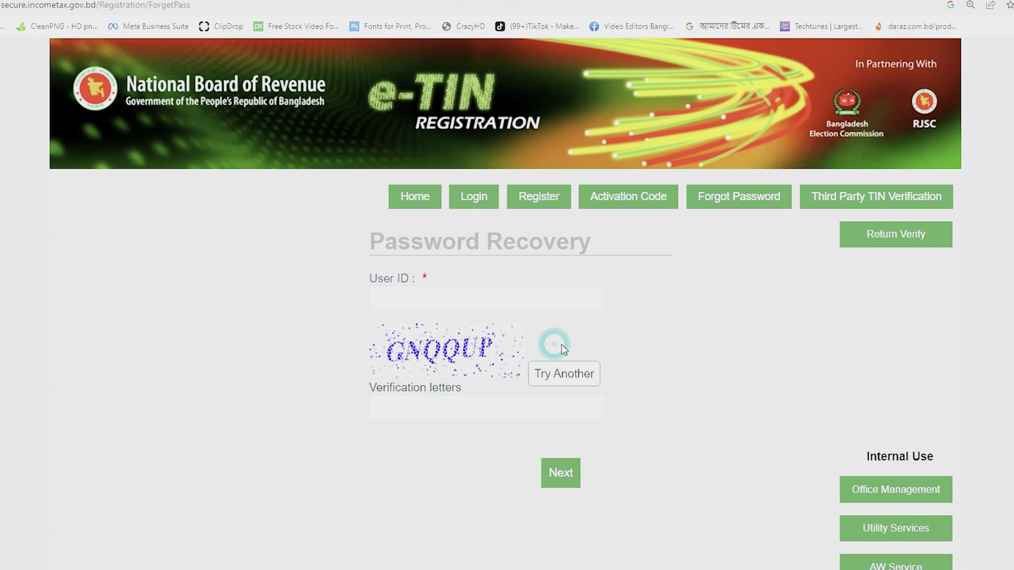
{"action": "left_click", "coordinate": [419, 301]}
{"action": "key", "text": "ctrl+v"}
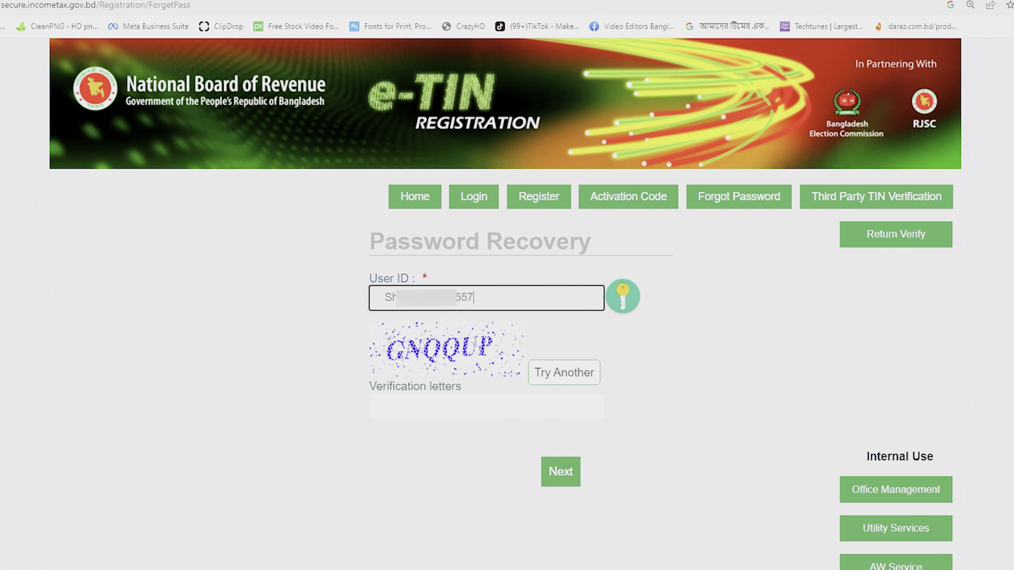
{"action": "left_click", "coordinate": [422, 413]}
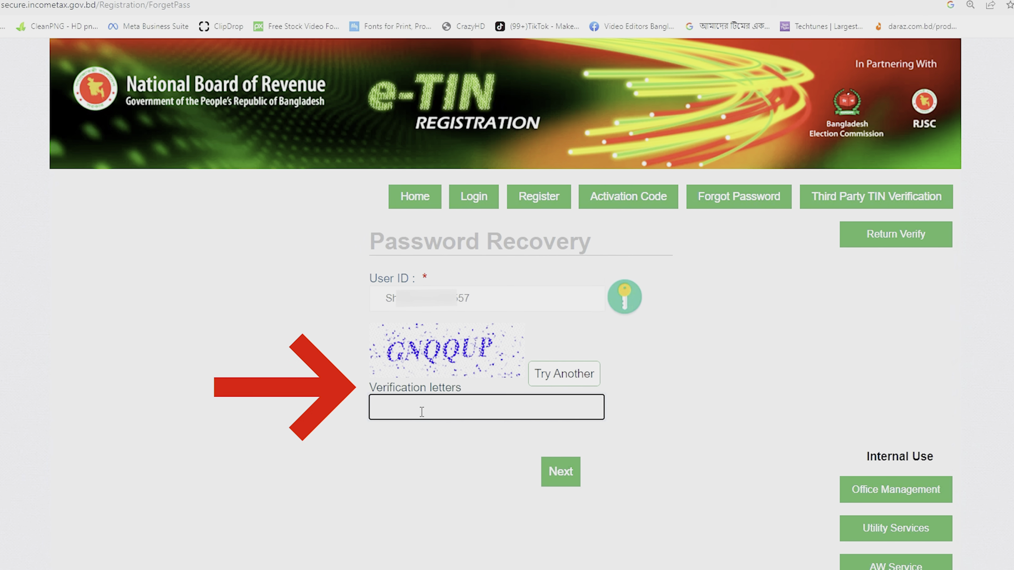
{"action": "type", "text": "GNQQUP"}
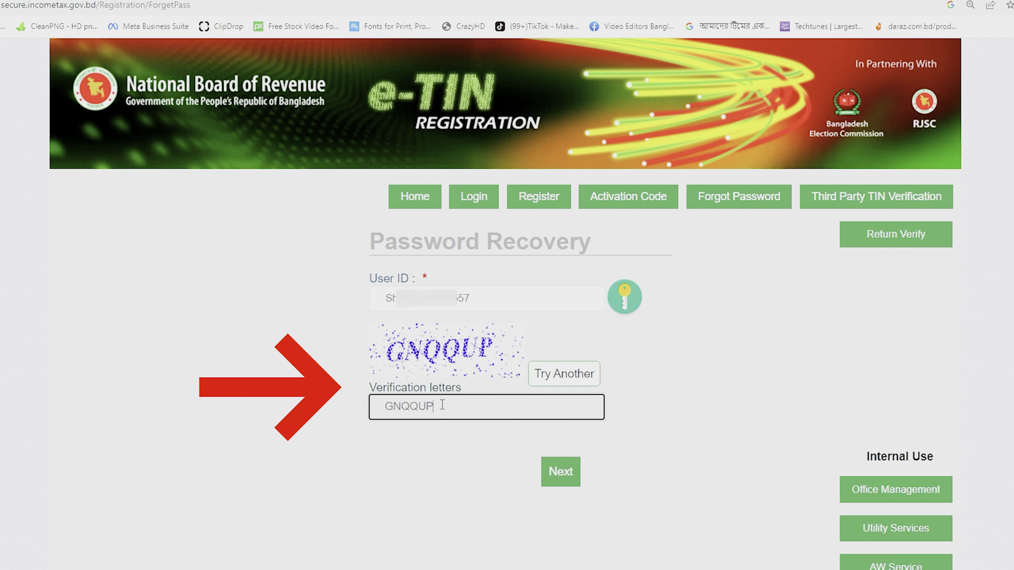
{"action": "left_click", "coordinate": [567, 477]}
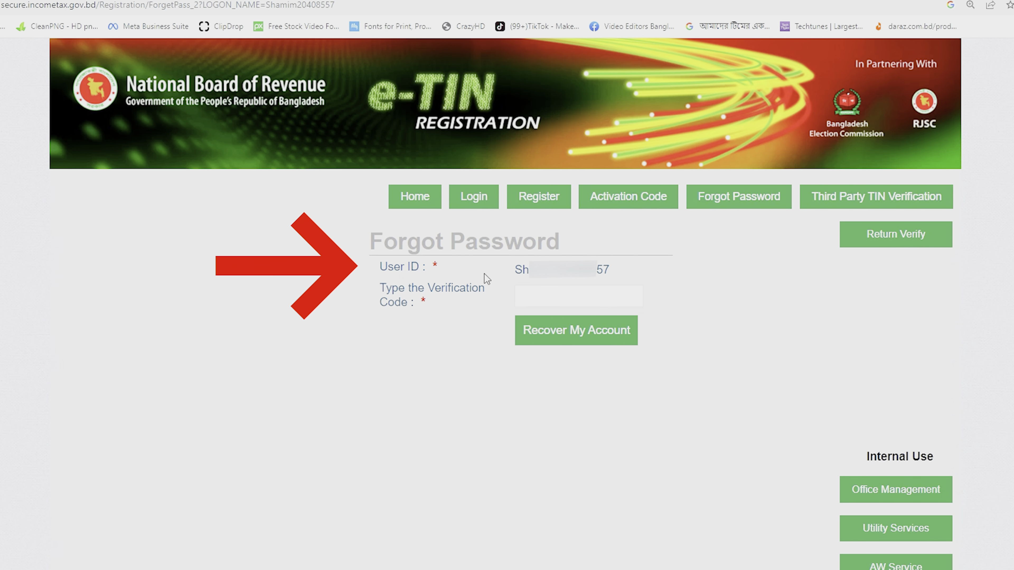
- Paste the account recovery verification code and submit it with Recover My Account
{"action": "left_click", "coordinate": [536, 298]}
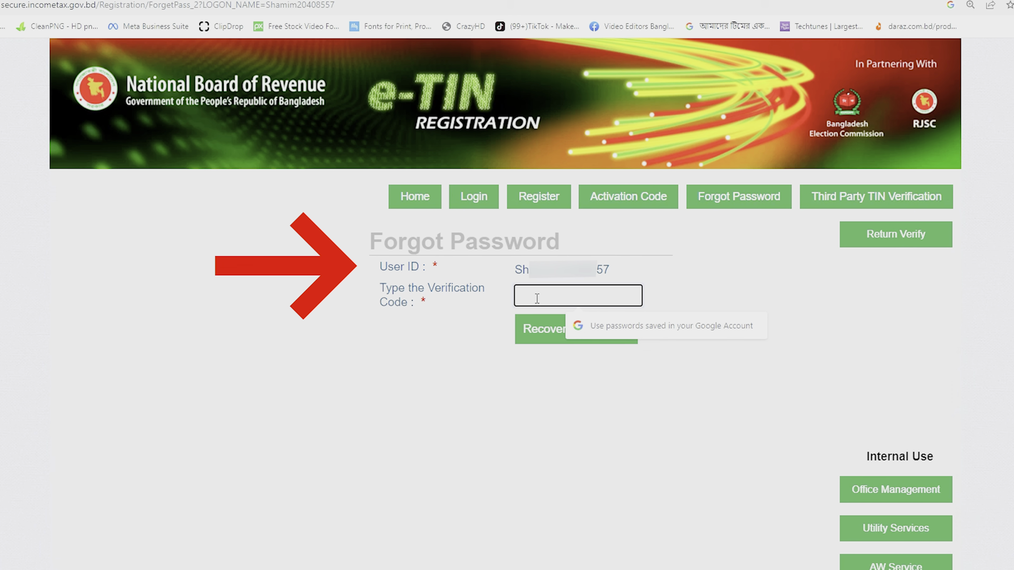
{"action": "key", "text": "ctrl+v"}
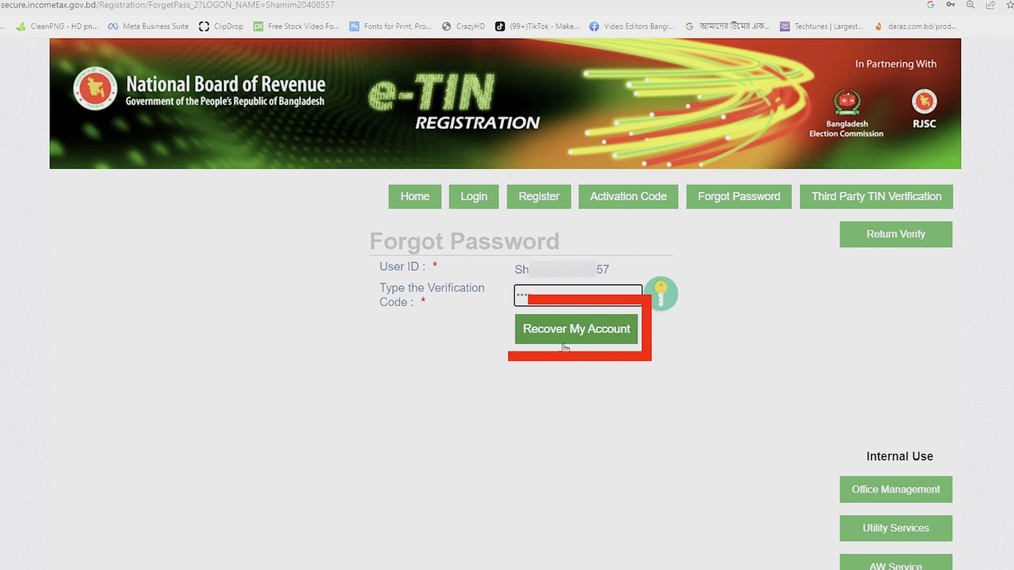
{"action": "left_click", "coordinate": [568, 340]}
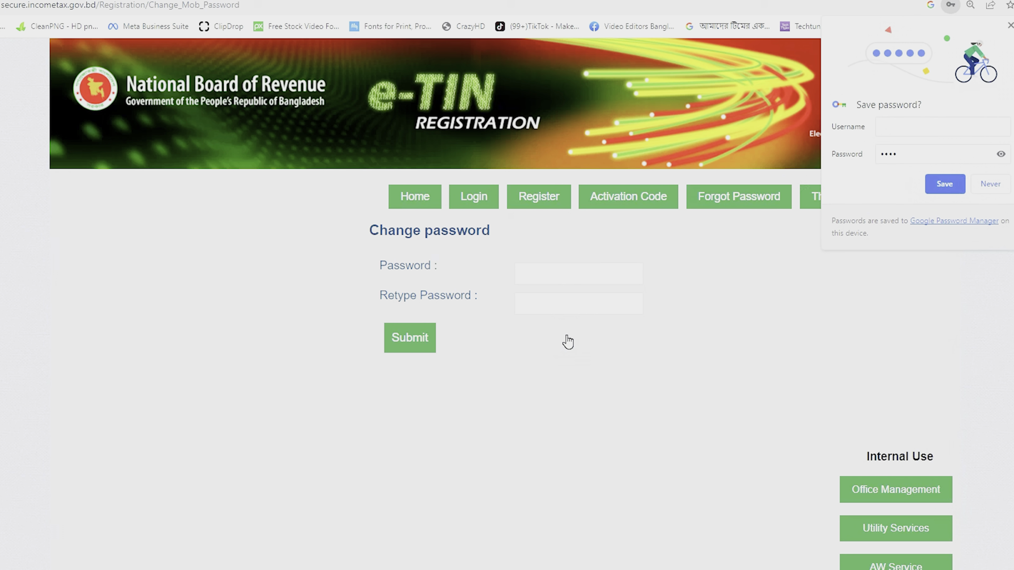
- Dismiss the save-password bubble, enter and retype the new password, and submit
{"action": "left_click", "coordinate": [991, 184]}
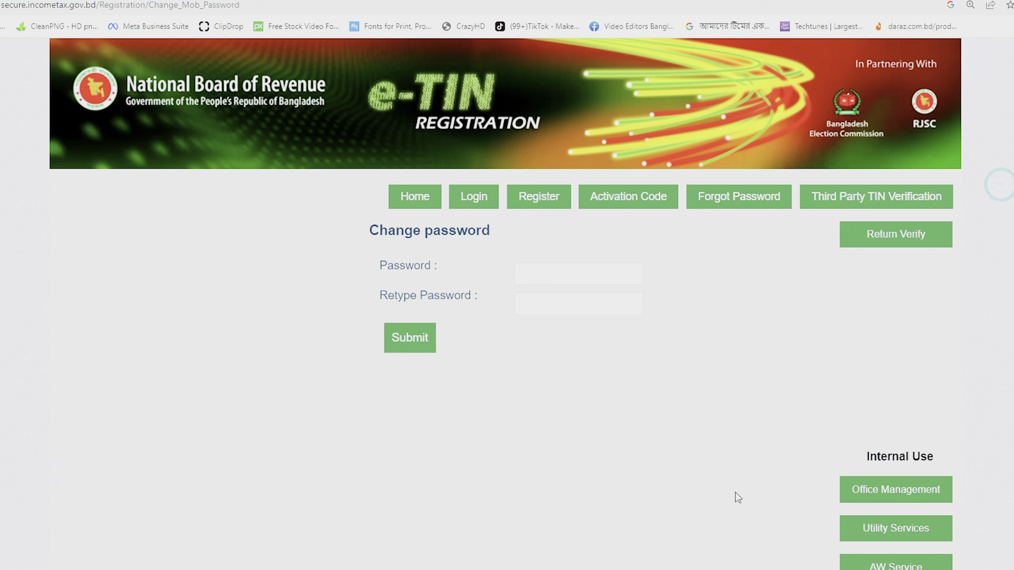
{"action": "left_click", "coordinate": [551, 276]}
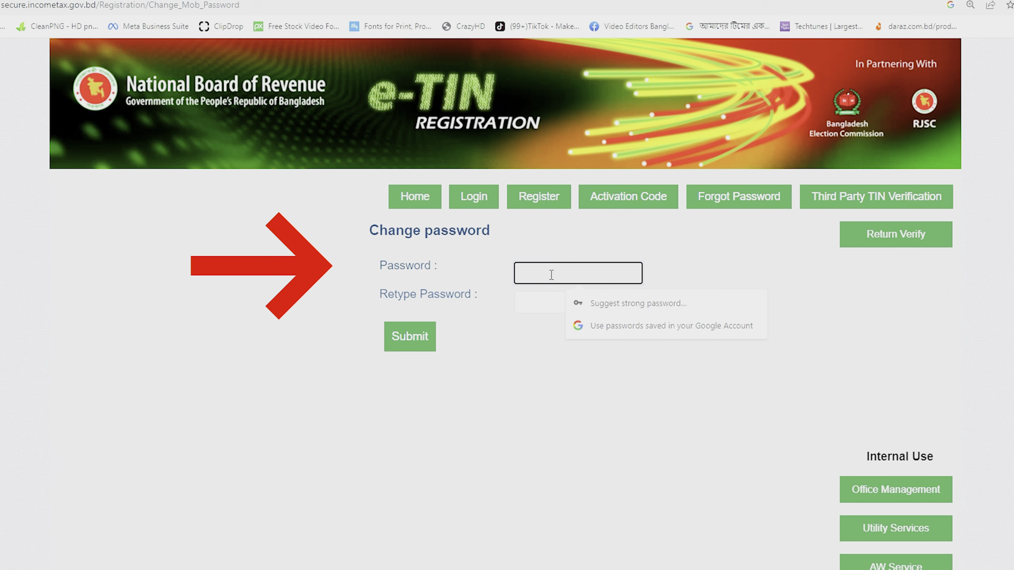
{"action": "key", "text": "ctrl+v"}
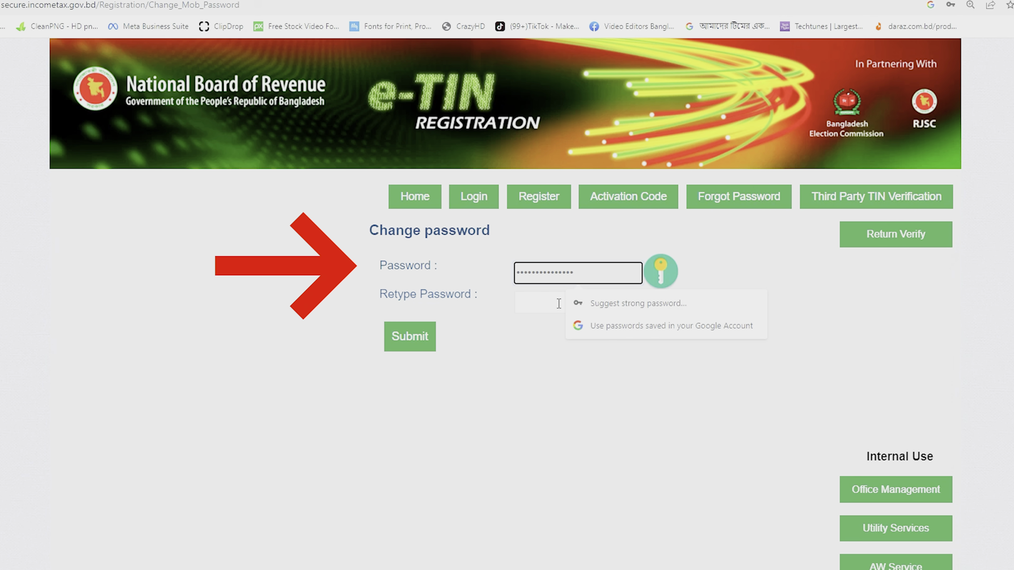
{"action": "left_click", "coordinate": [543, 306]}
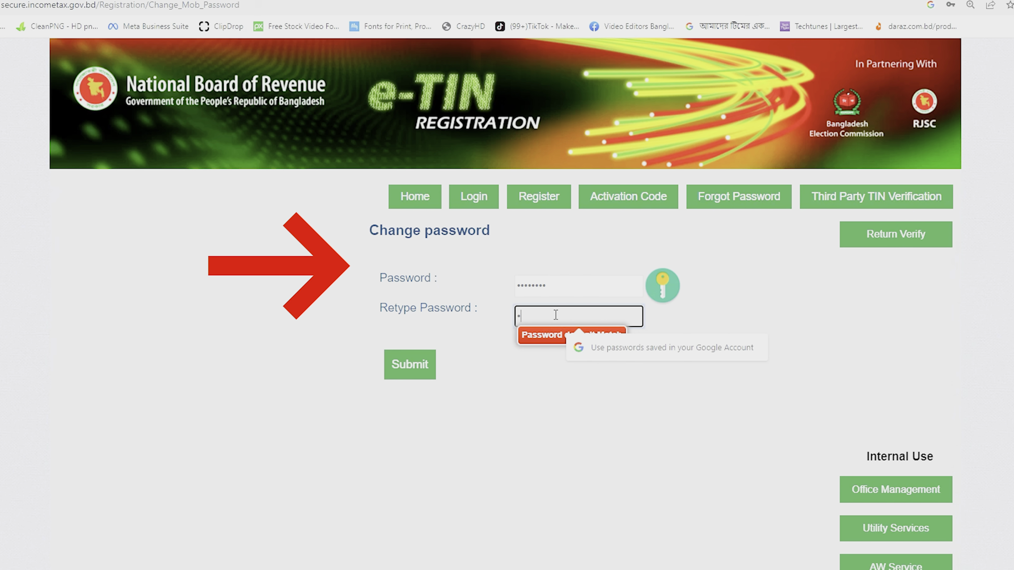
{"action": "type", "text": "••••••"}
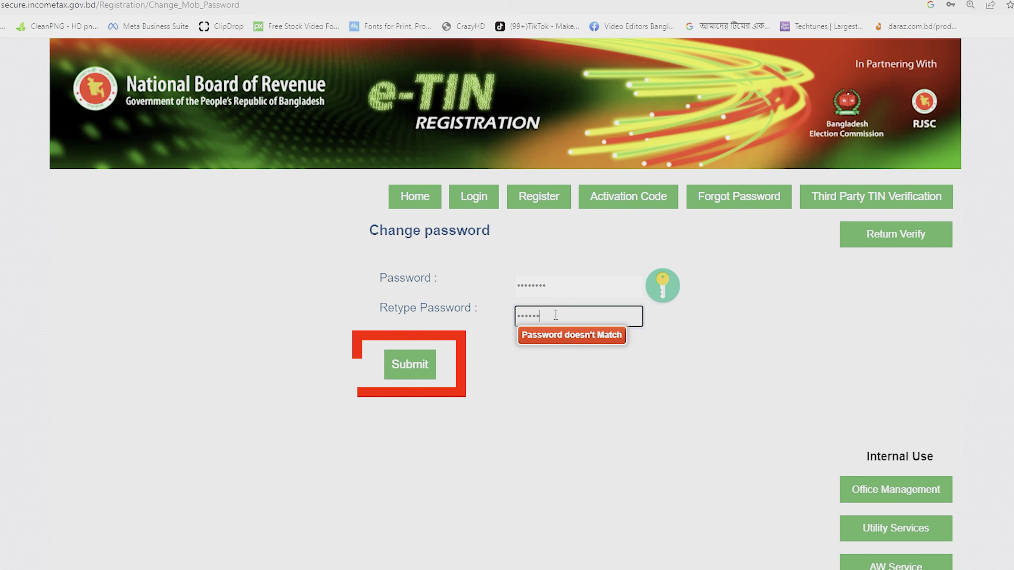
{"action": "left_click", "coordinate": [415, 376]}
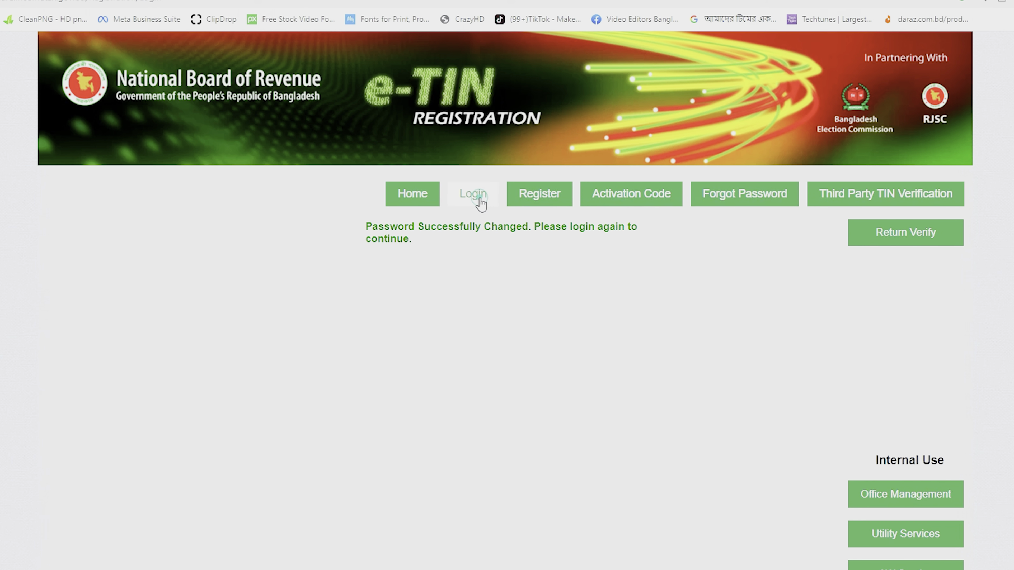
- Log in with the pasted user ID and the new password
{"action": "left_click", "coordinate": [480, 202]}
{"action": "left_click", "coordinate": [411, 306]}
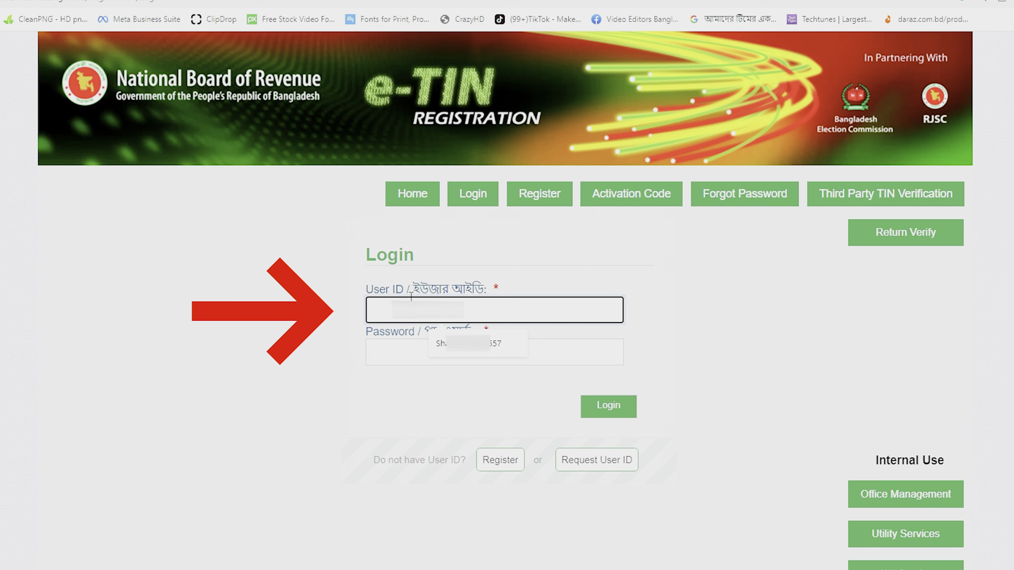
{"action": "key", "text": "ctrl+v"}
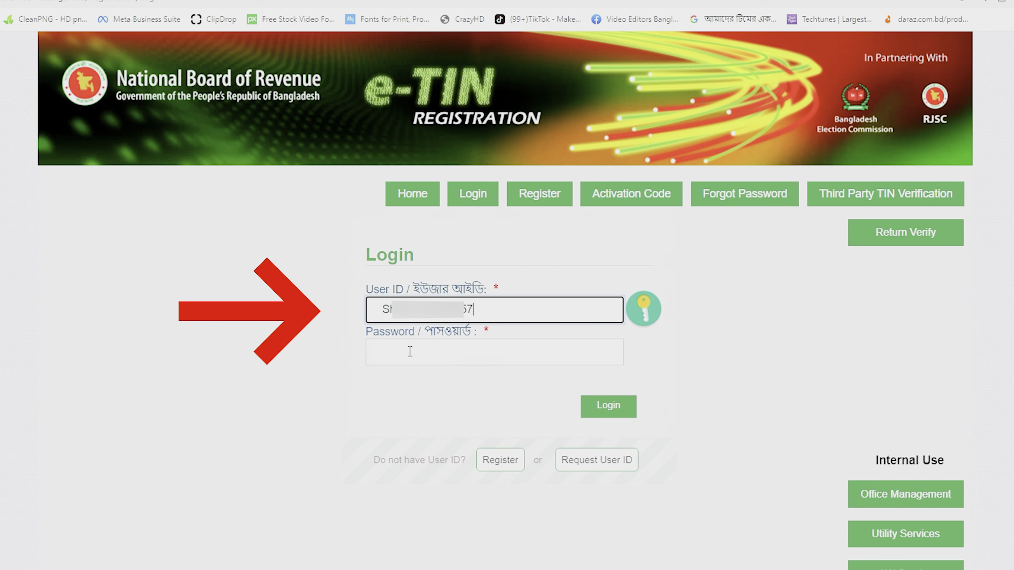
{"action": "left_click", "coordinate": [407, 347]}
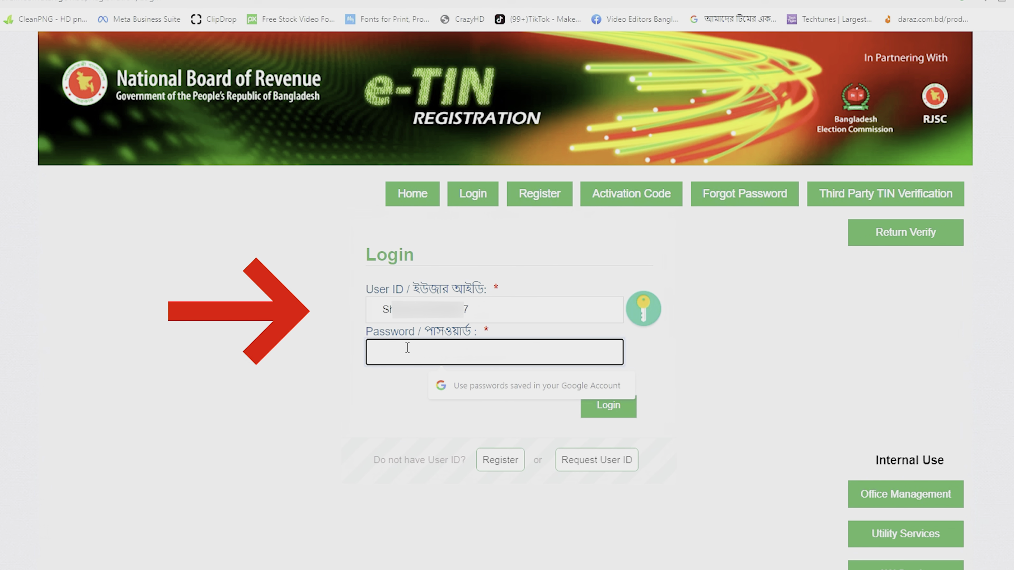
{"action": "type", "text": "••••••••"}
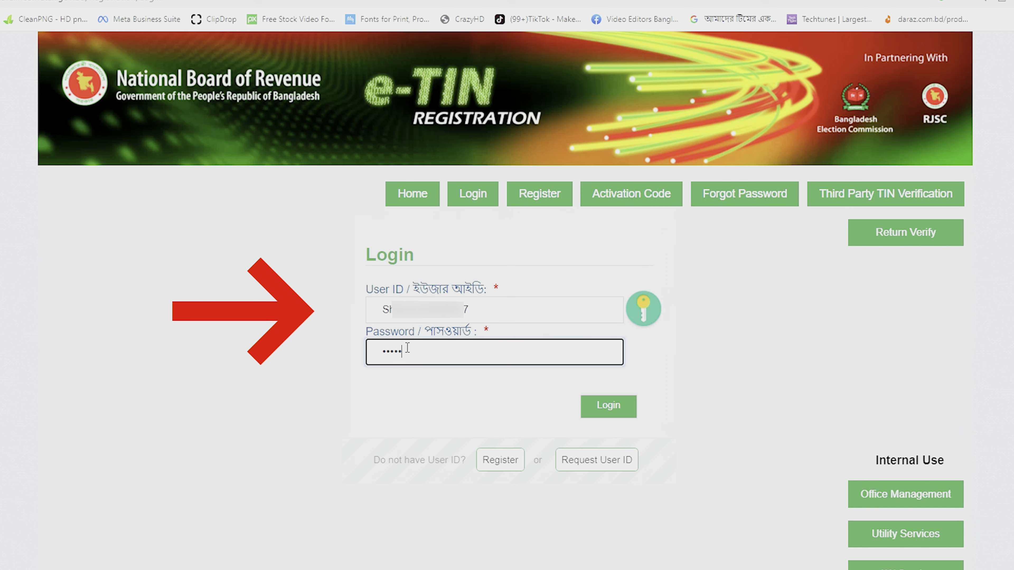
{"action": "left_click", "coordinate": [586, 413]}
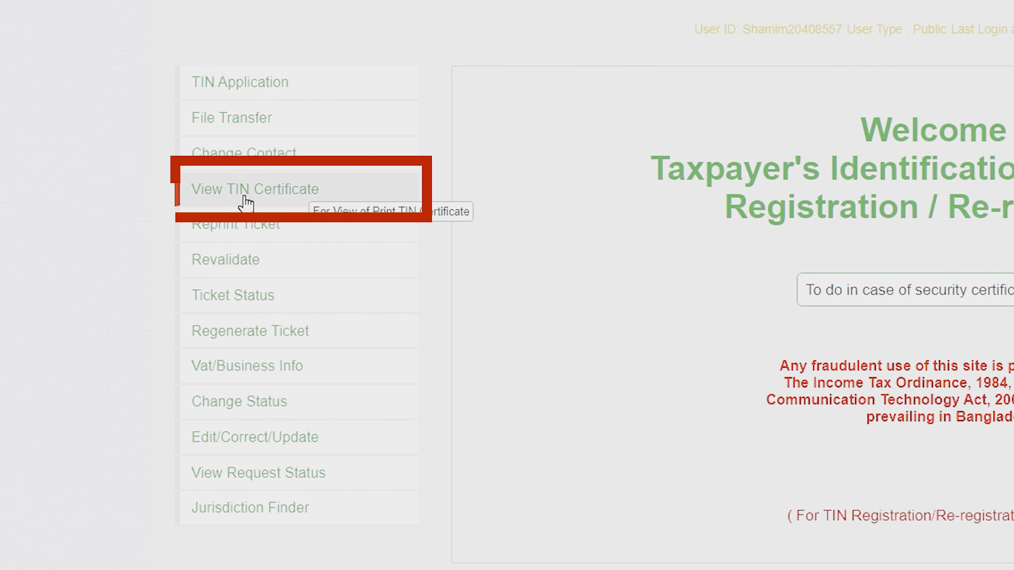
- Open View TIN Certificate and scroll down through the certificate
{"action": "left_click", "coordinate": [244, 198]}
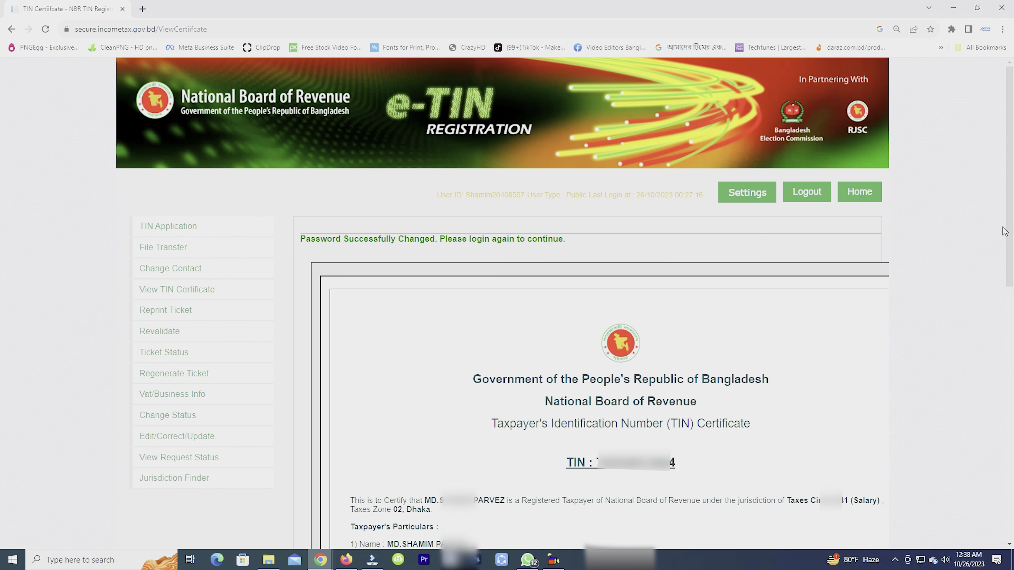
{"action": "left_click_drag", "start_coordinate": [1010, 236], "coordinate": [1002, 338]}
{"action": "scroll", "coordinate": [1001, 371], "scroll_direction": "down", "scroll_amount": 1}
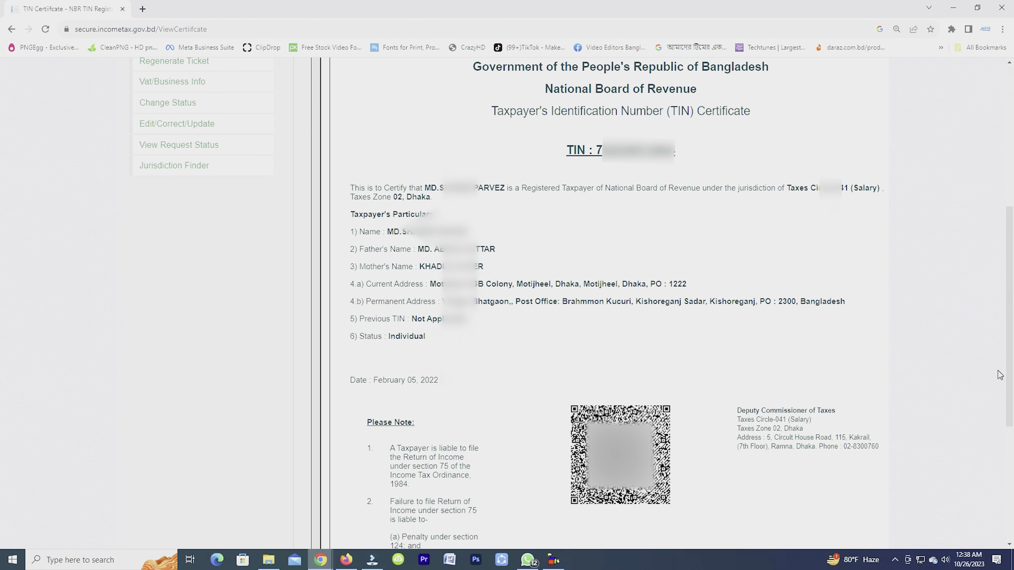
{"action": "scroll", "coordinate": [768, 381], "scroll_direction": "up", "scroll_amount": 1}
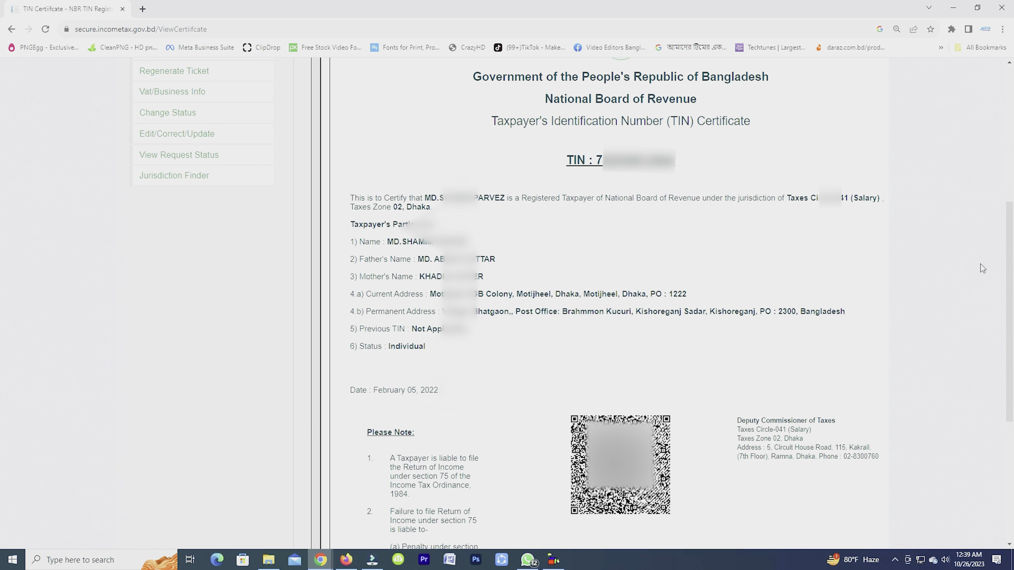
{"action": "left_click_drag", "start_coordinate": [1006, 276], "coordinate": [1008, 389]}
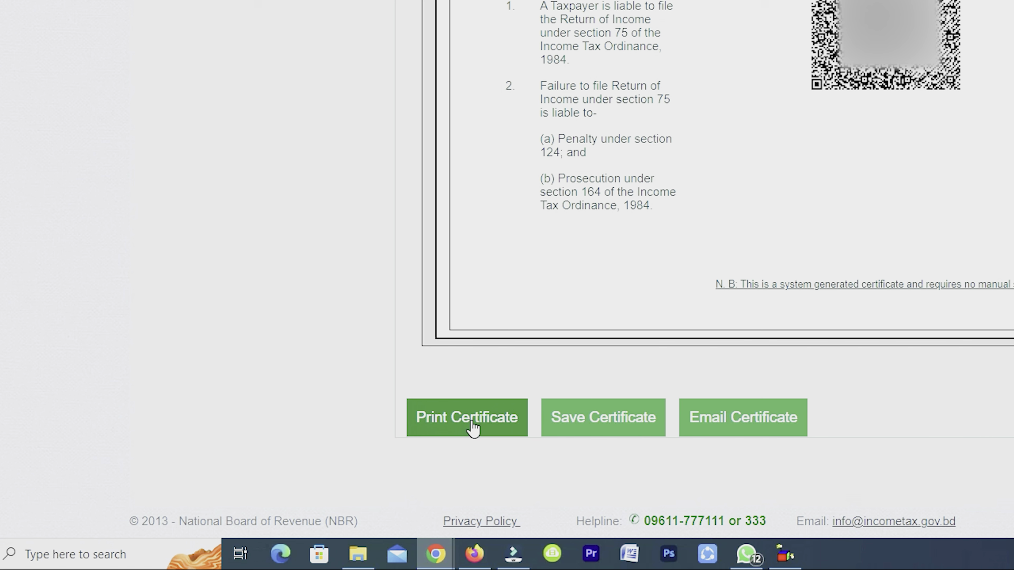
- Save the certificate as a PDF and show the downloaded file in its folder
{"action": "left_click", "coordinate": [615, 429]}
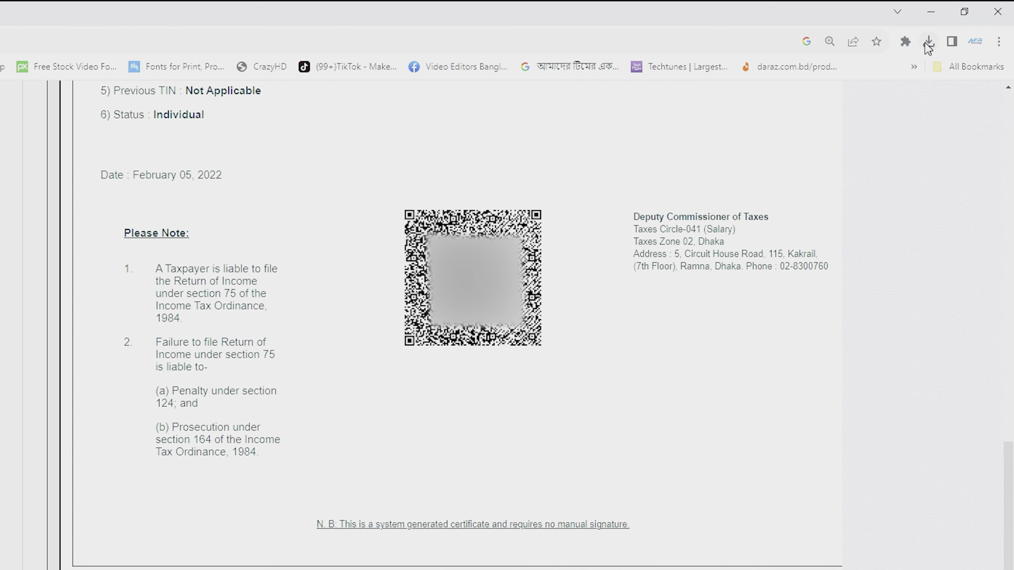
{"action": "left_click", "coordinate": [929, 41]}
{"action": "left_click", "coordinate": [898, 101]}
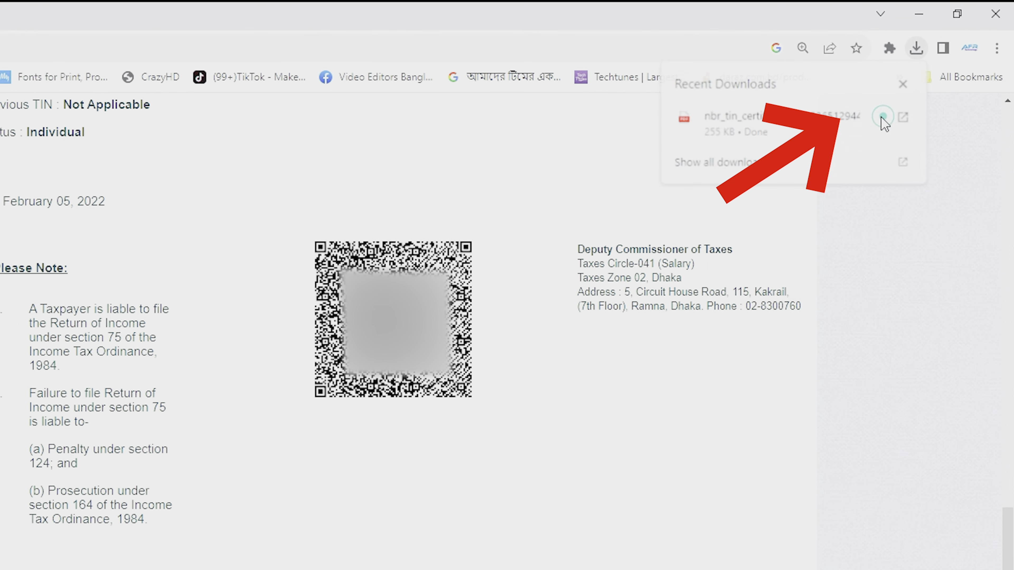